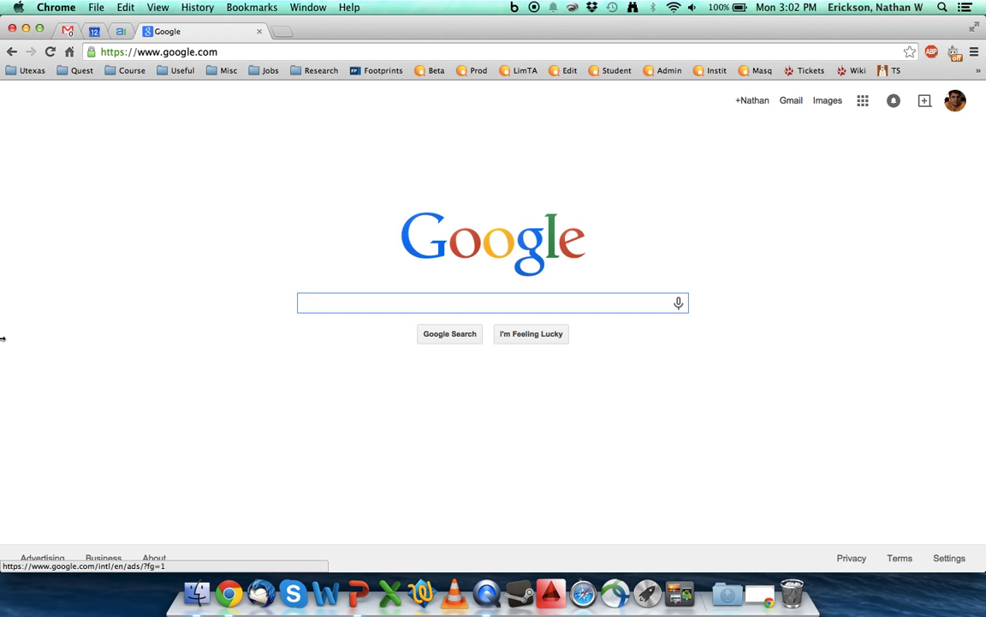
{"action": "left_click", "coordinate": [189, 52]}
{"action": "type", "text": "www."}
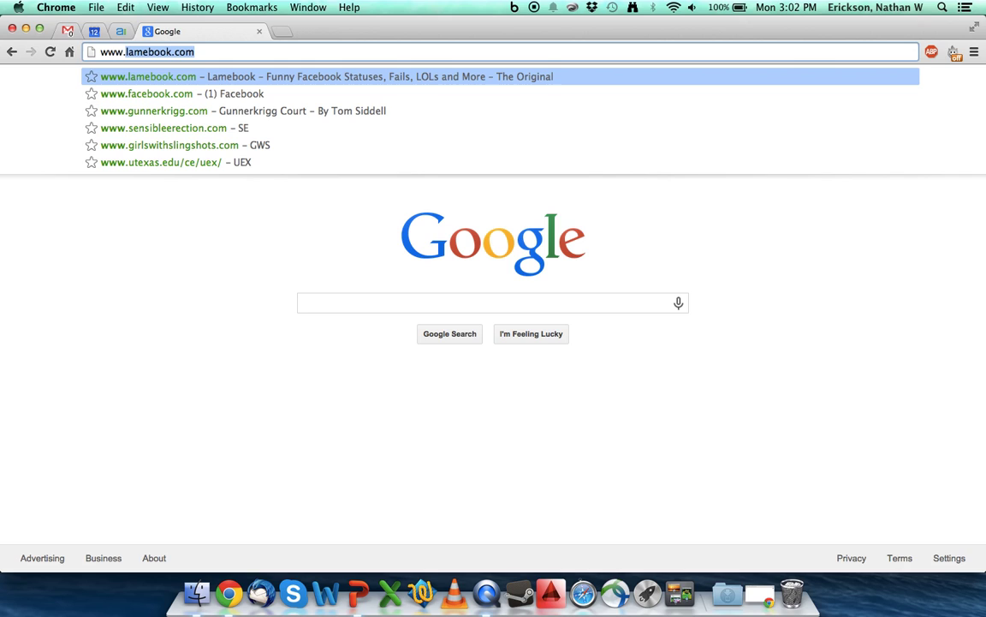
{"action": "type", "text": "u"}
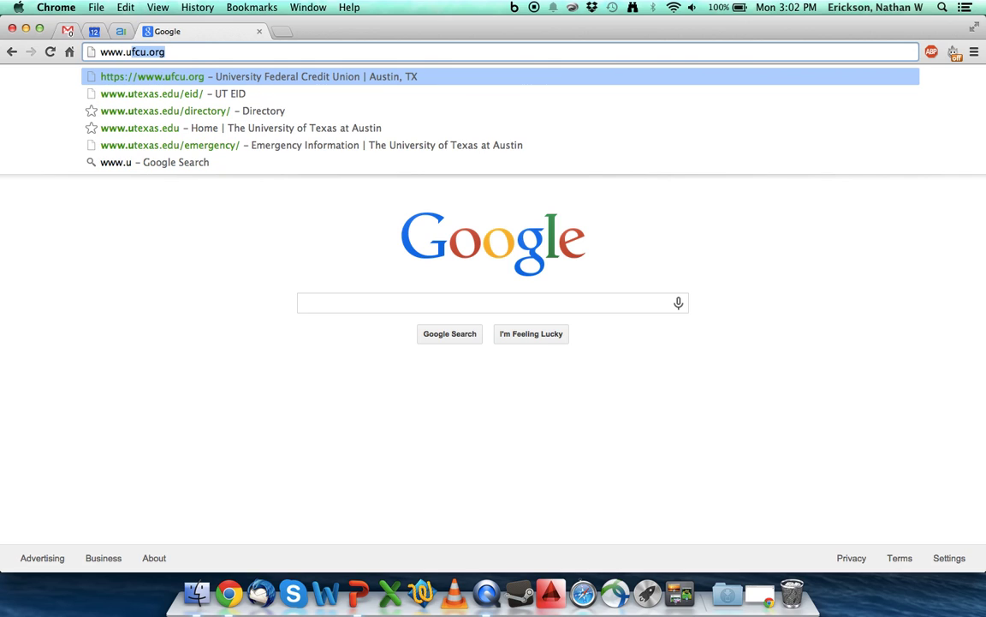
{"action": "type", "text": "texas.edu"}
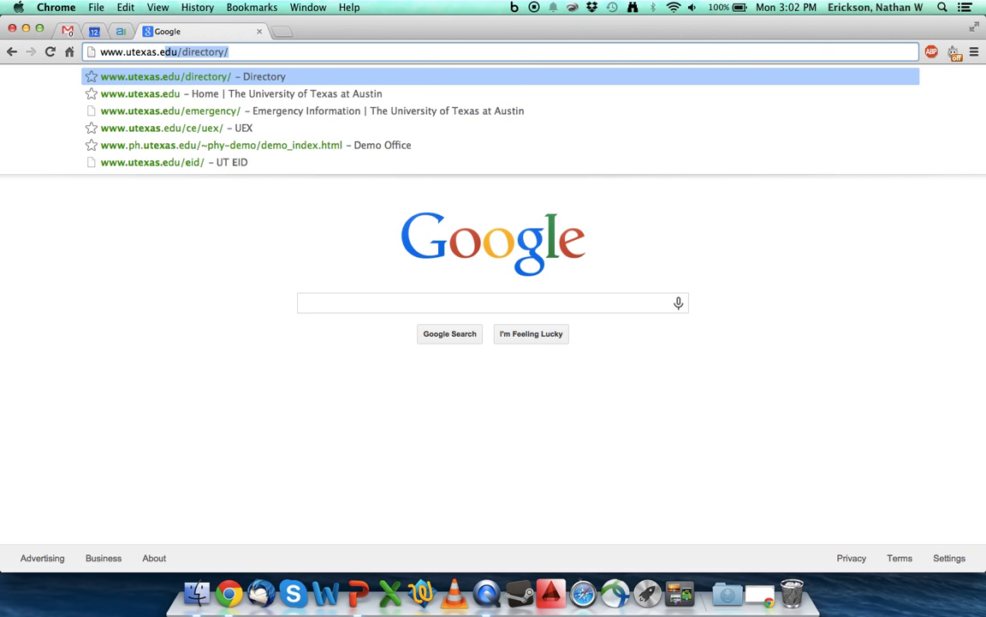
{"action": "type", "text": "/edi"}
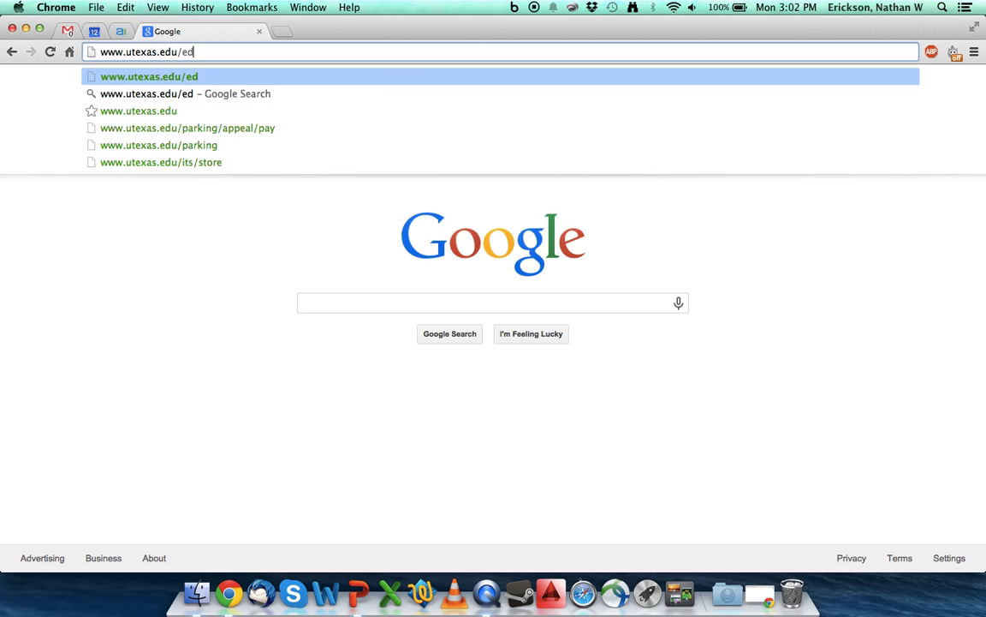
{"action": "key", "text": "BackSpace"}
{"action": "key", "text": "BackSpace"}
{"action": "type", "text": "id"}
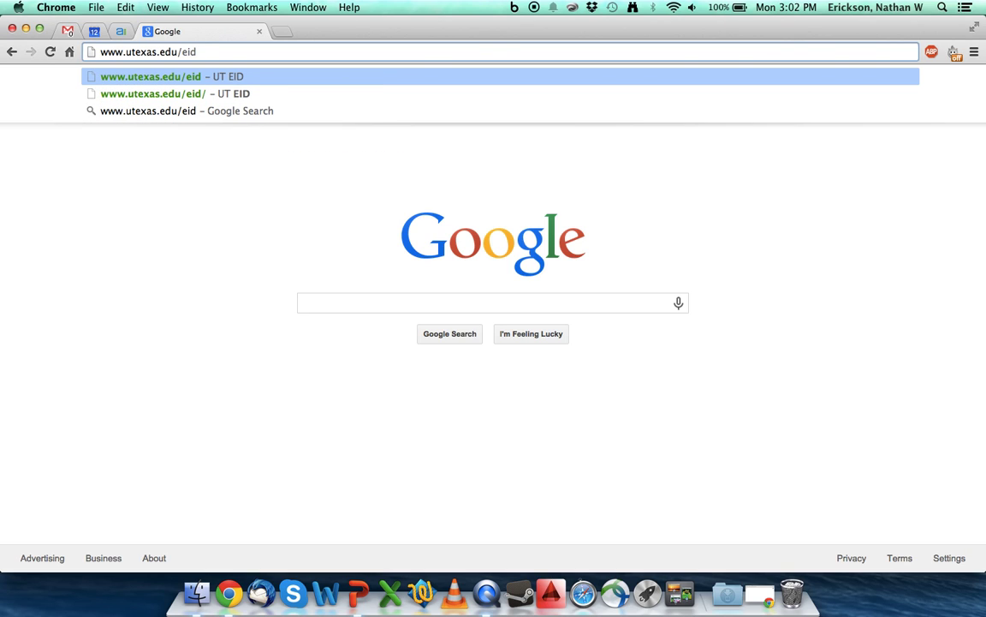
{"action": "type", "text": "/"}
{"action": "key", "text": "Return"}
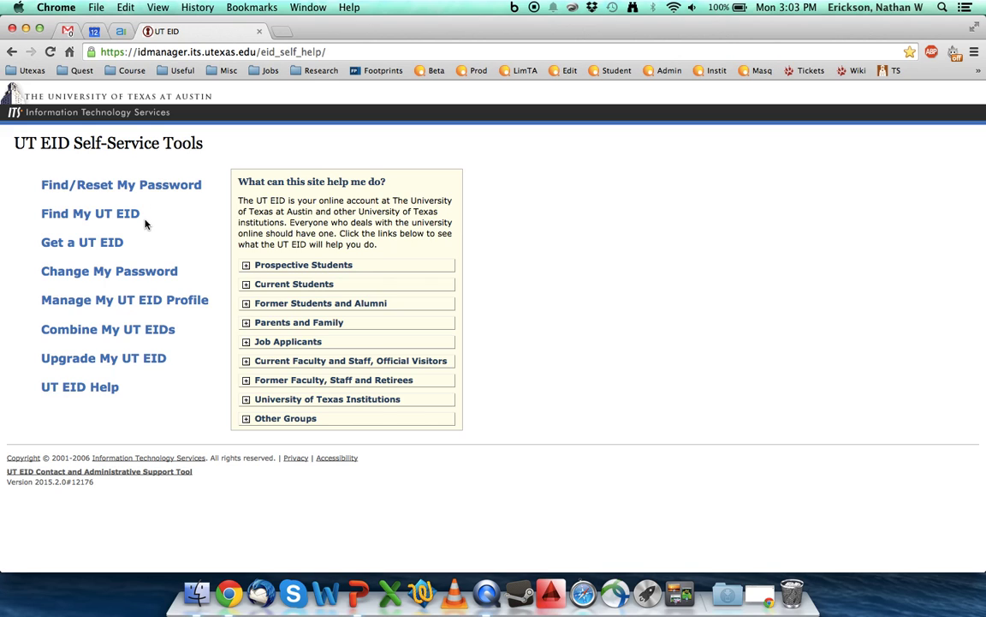
Start the Get a UT EID wizard from the Self-Service Tools page.
{"action": "left_click", "coordinate": [86, 247]}
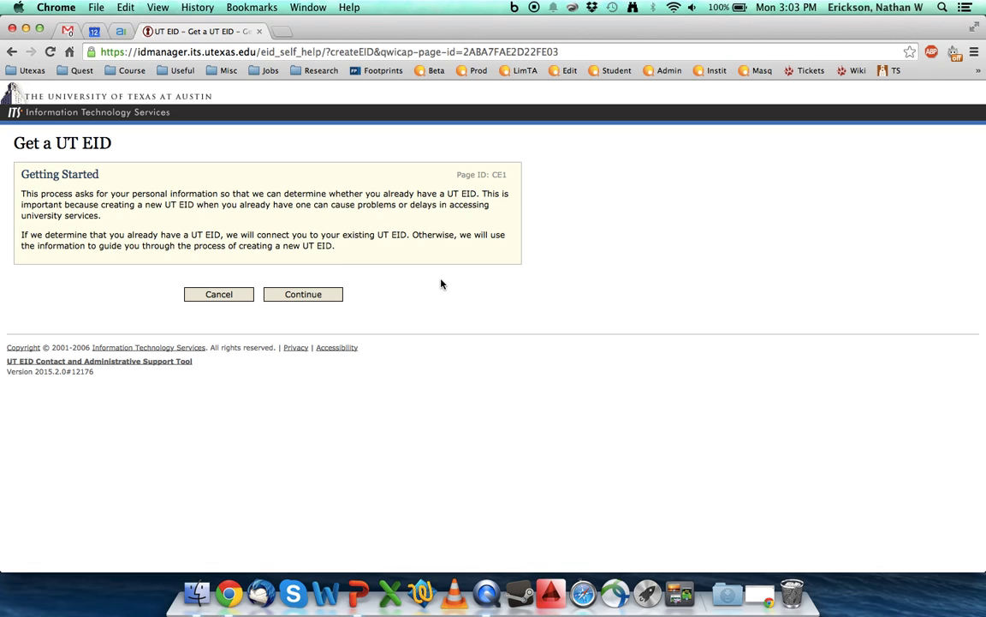
Answer no to the student, parent, UT classes and UT employment questions, then continue.
{"action": "left_click", "coordinate": [314, 294]}
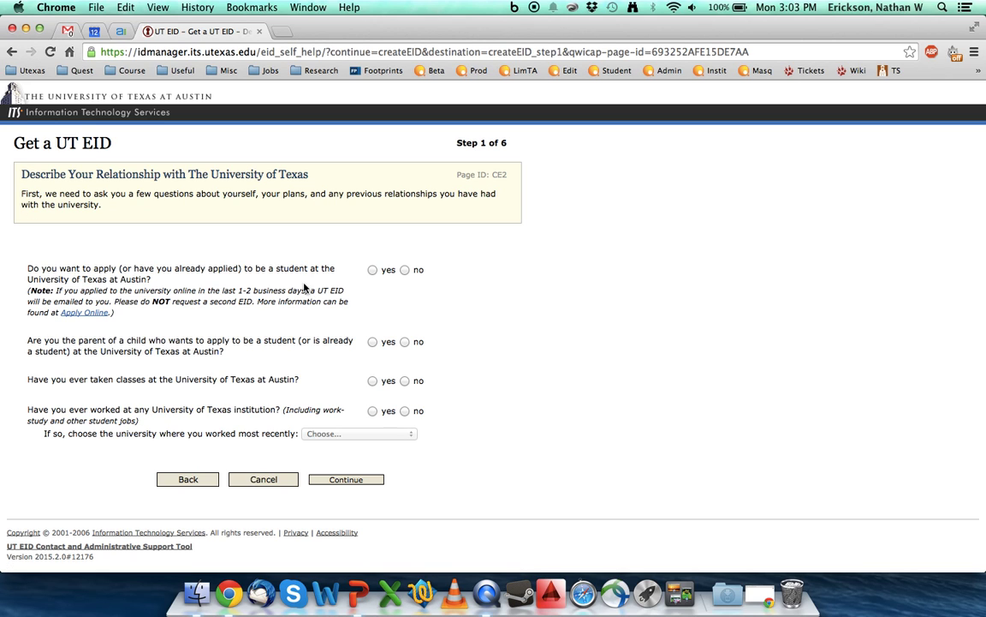
{"action": "left_click", "coordinate": [405, 269]}
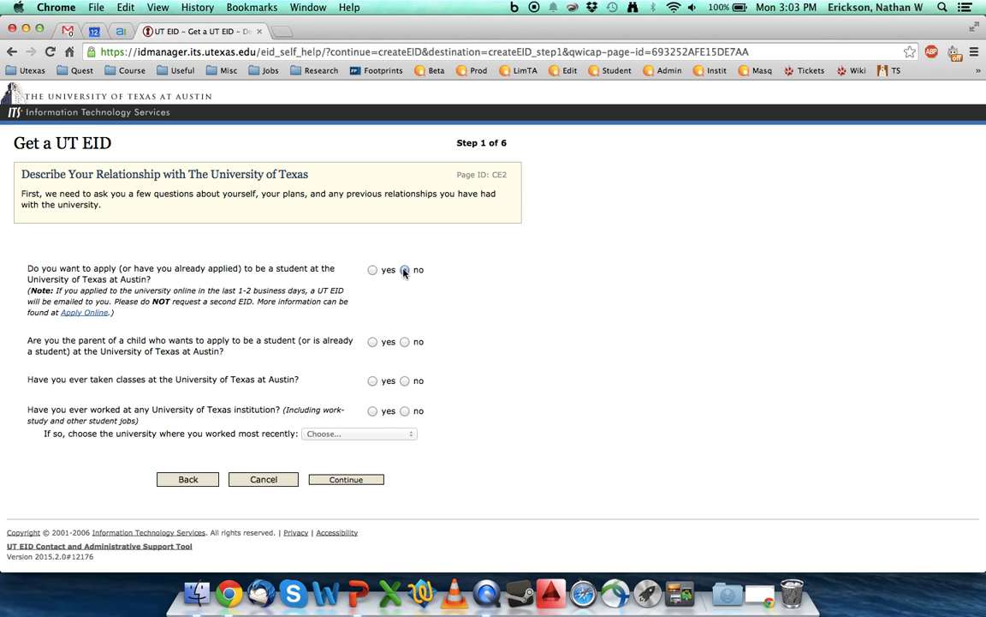
{"action": "left_click", "coordinate": [405, 341]}
{"action": "left_click", "coordinate": [405, 380]}
{"action": "left_click", "coordinate": [405, 411]}
{"action": "left_click", "coordinate": [343, 478]}
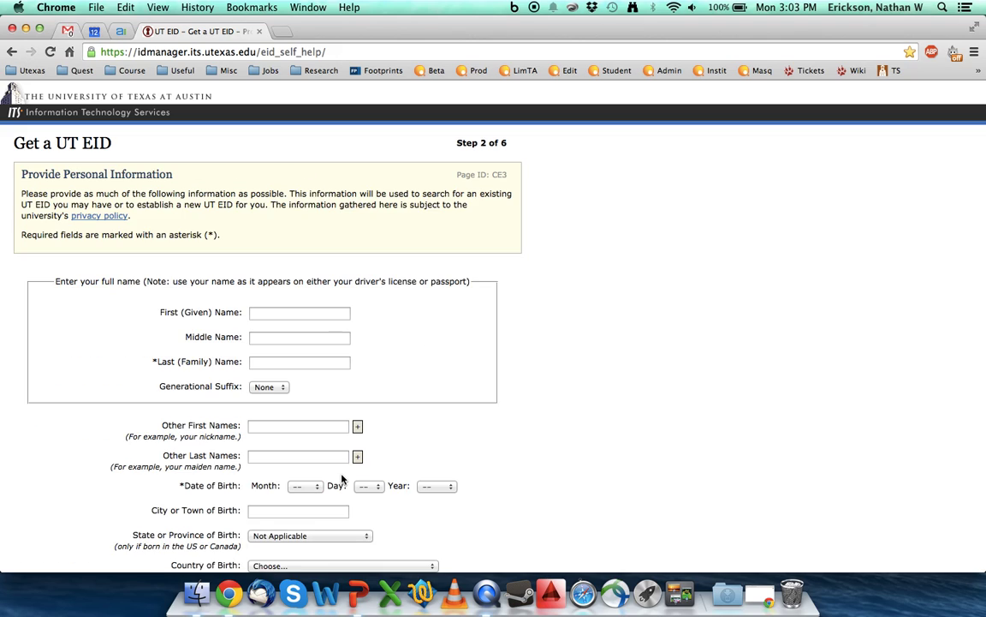
Enter the first and last name in the personal information form.
{"action": "left_click", "coordinate": [277, 313]}
{"action": "type", "text": "CSN"}
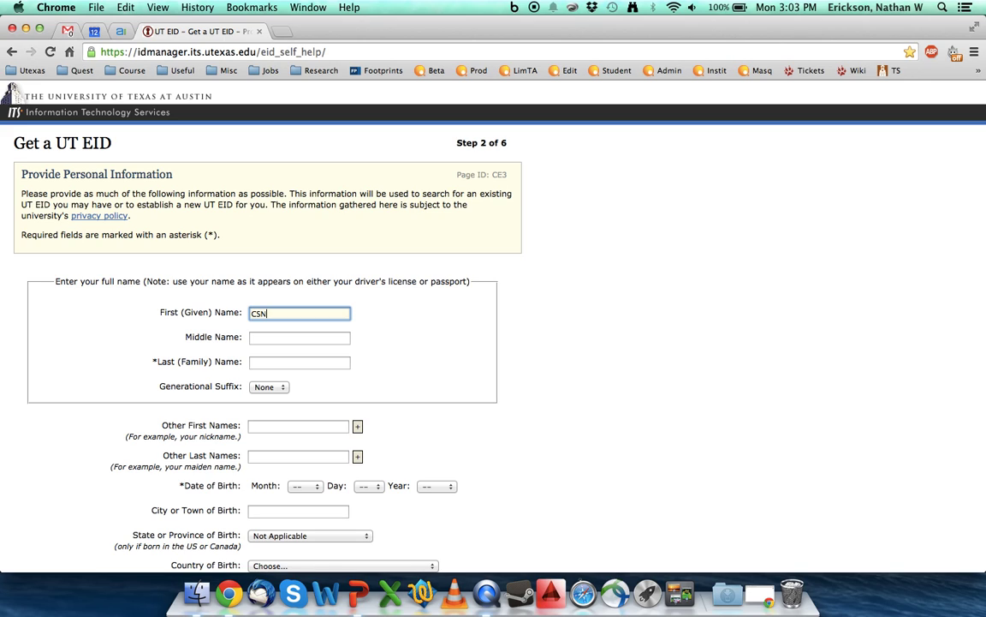
{"action": "key", "text": "BackSpace"}
{"action": "key", "text": "BackSpace"}
{"action": "type", "text": "NS"}
{"action": "key", "text": "Tab"}
{"action": "key", "text": "Tab"}
{"action": "type", "text": "Student"}
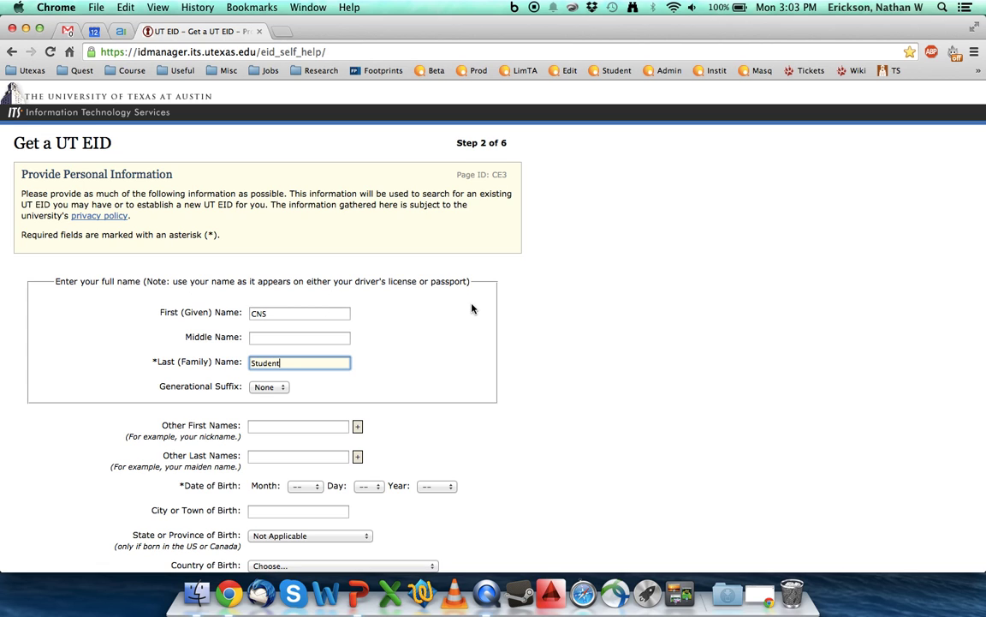
Set the date of birth to Jan 12 1980.
{"action": "scroll", "coordinate": [471, 308], "scroll_direction": "down", "scroll_amount": 5}
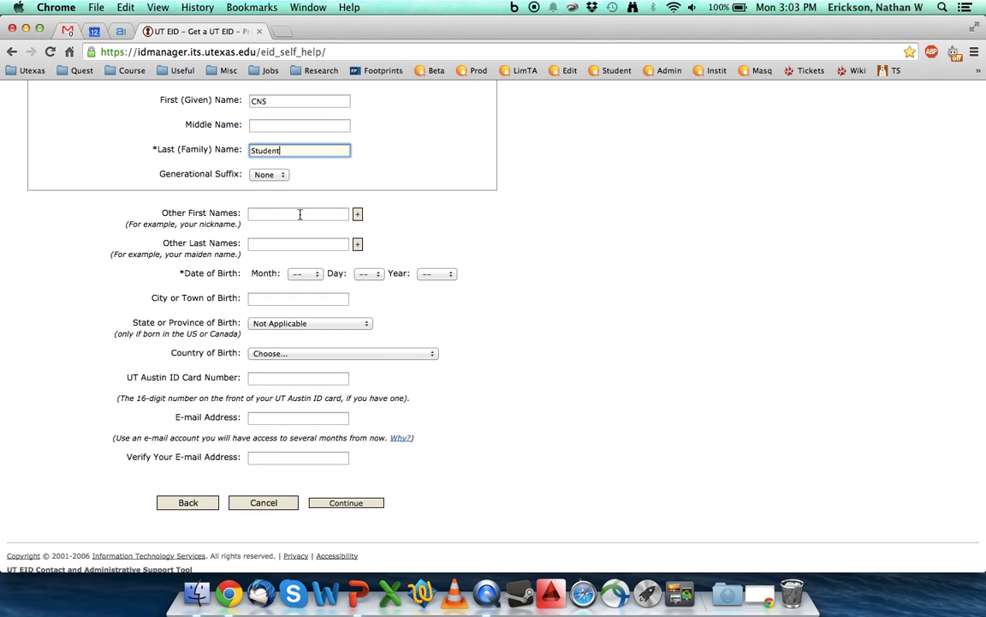
{"action": "left_click", "coordinate": [312, 274]}
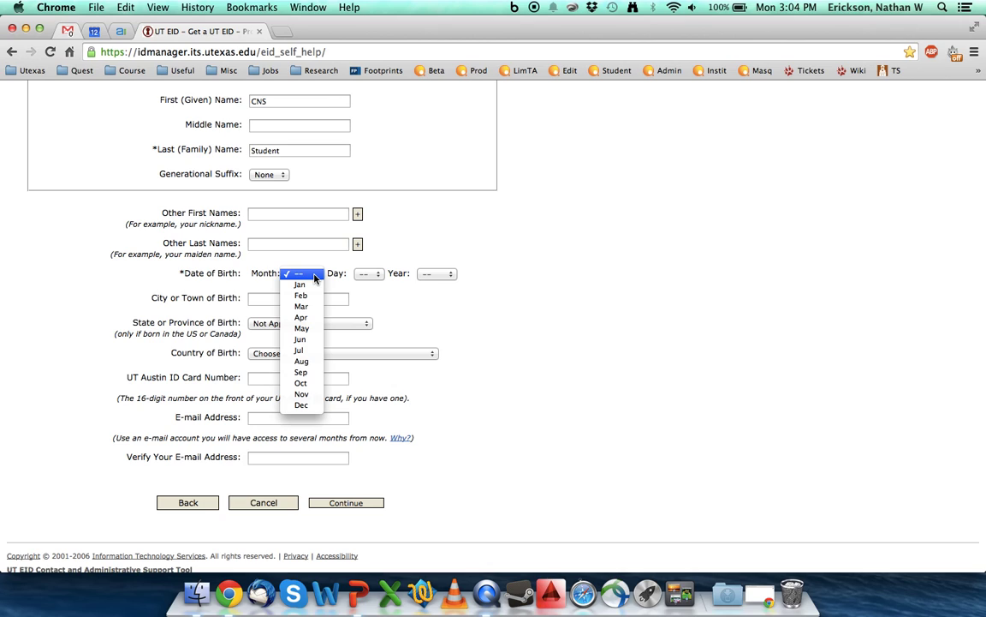
{"action": "left_click", "coordinate": [301, 284]}
{"action": "left_click", "coordinate": [374, 274]}
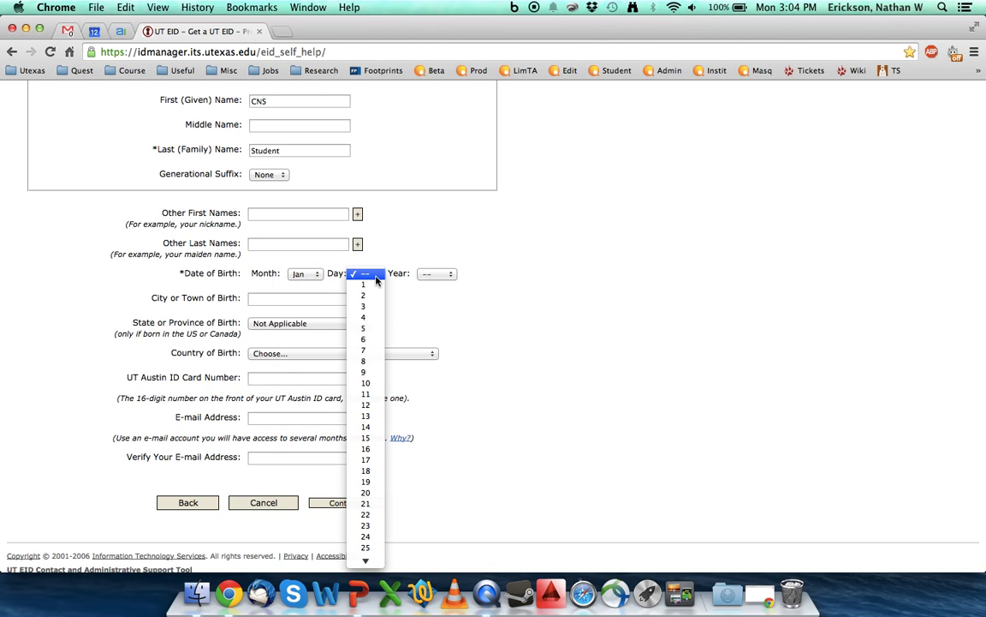
{"action": "scroll", "coordinate": [369, 360], "scroll_direction": "down", "scroll_amount": 3}
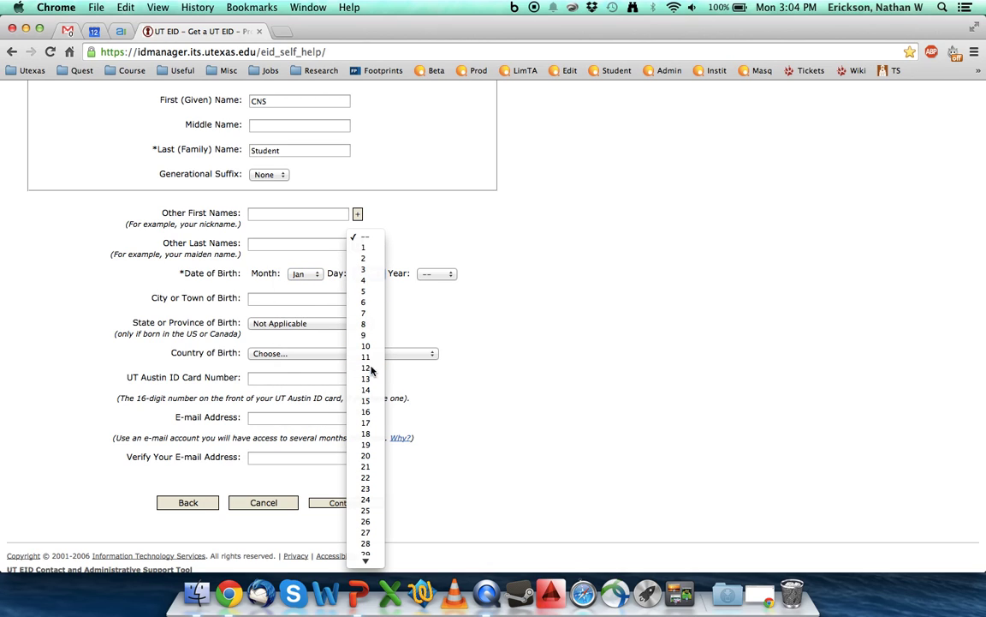
{"action": "left_click", "coordinate": [371, 368]}
{"action": "left_click", "coordinate": [432, 274]}
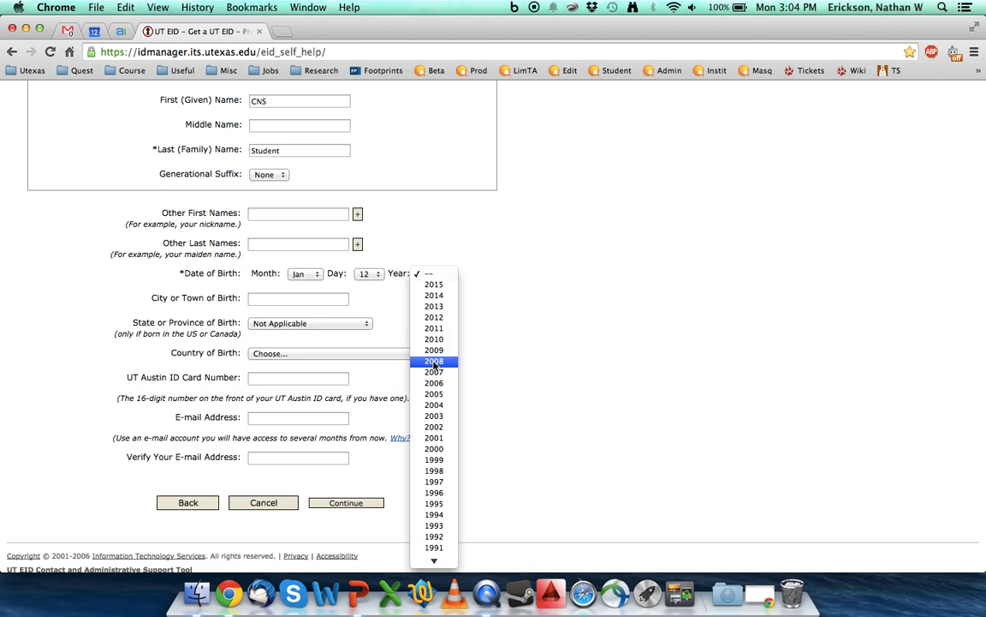
{"action": "scroll", "coordinate": [435, 365], "scroll_direction": "down", "scroll_amount": 5}
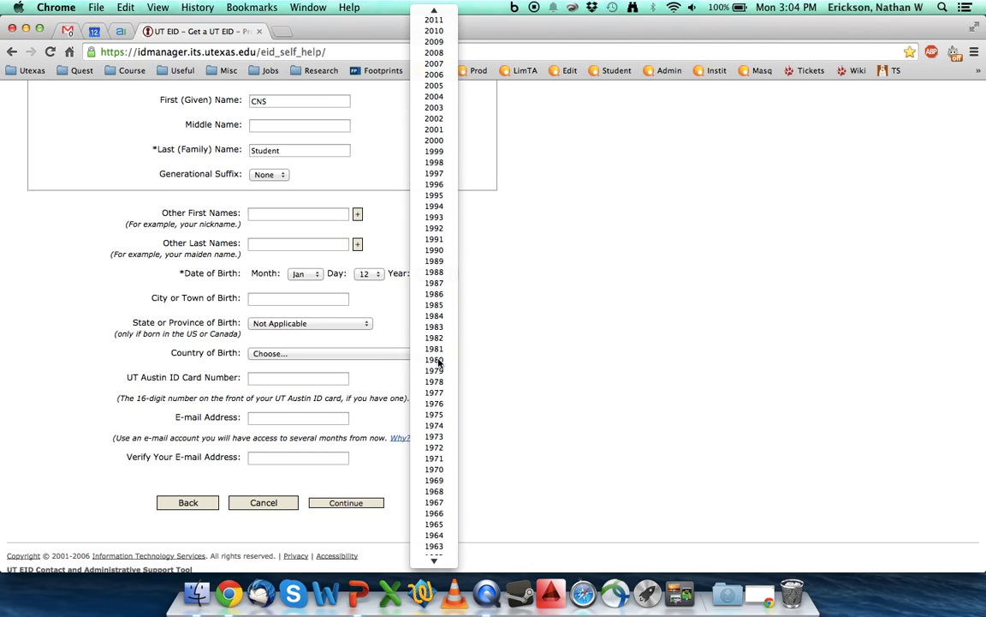
{"action": "left_click", "coordinate": [435, 364]}
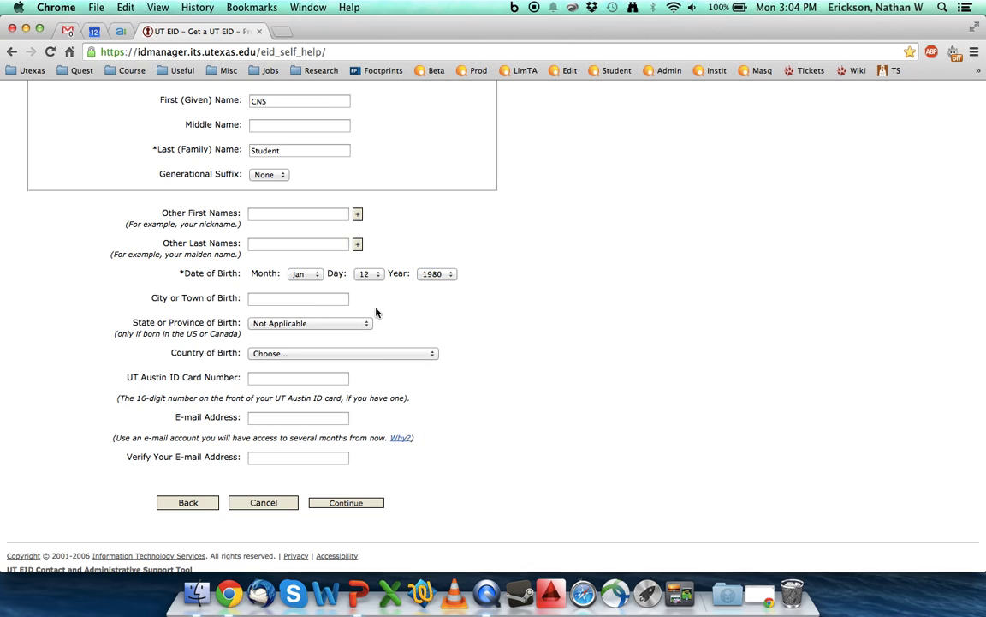
Fill in the e-mail address and its verification field, then submit the personal information.
{"action": "scroll", "coordinate": [501, 335], "scroll_direction": "down", "scroll_amount": 2}
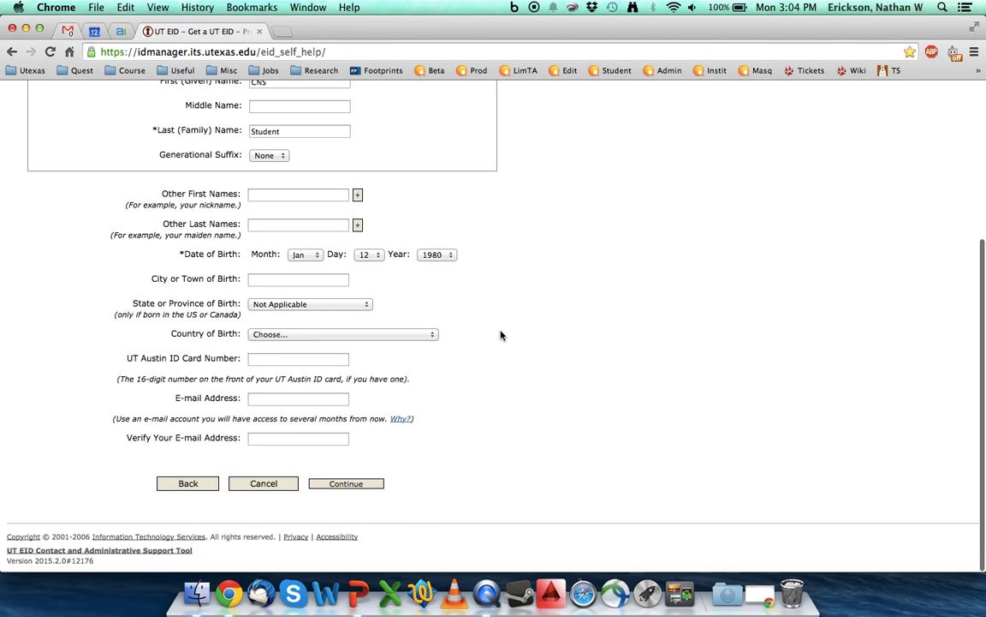
{"action": "left_click", "coordinate": [269, 399]}
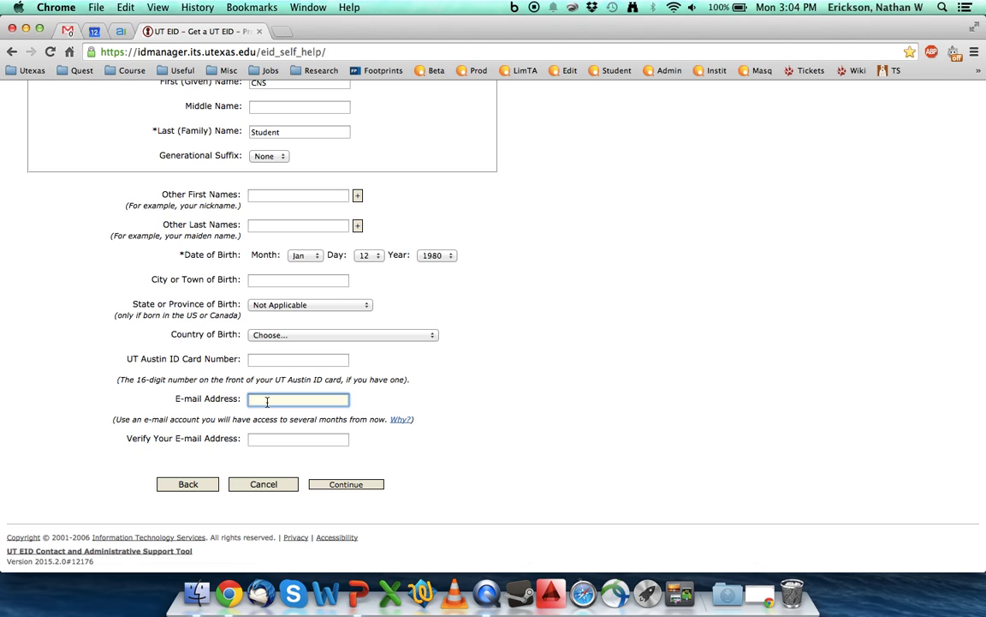
{"action": "key", "text": "Tab"}
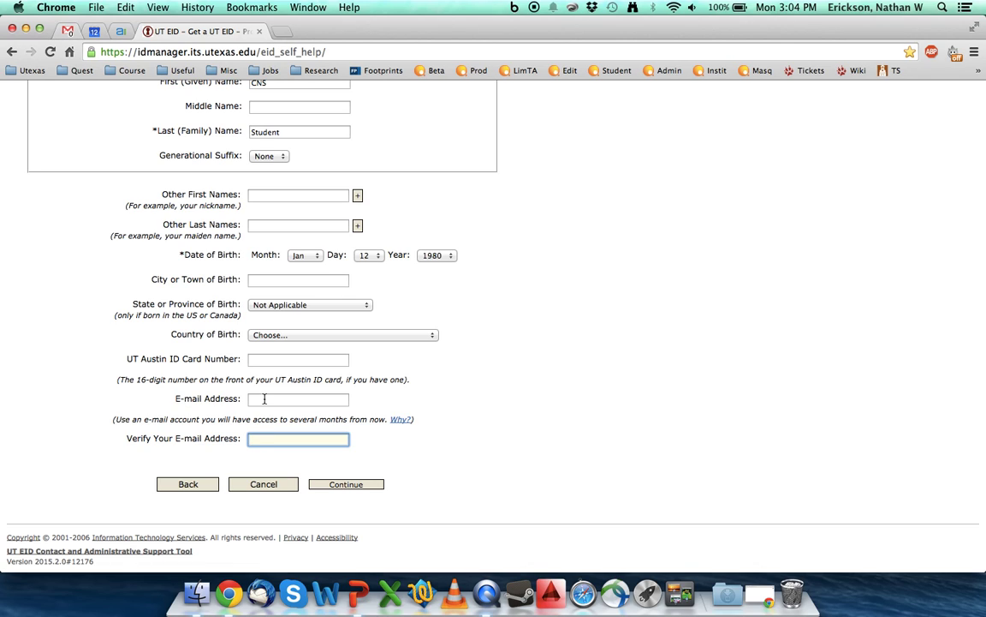
{"action": "key", "text": "shift+Tab"}
{"action": "left_click", "coordinate": [265, 447]}
{"action": "left_click", "coordinate": [266, 440]}
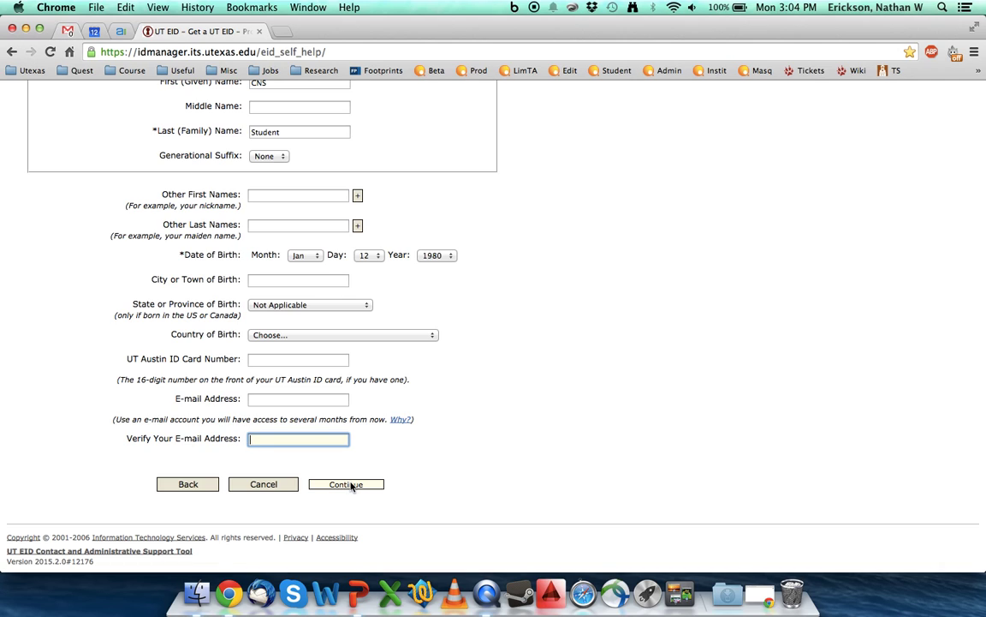
{"action": "left_click", "coordinate": [347, 485]}
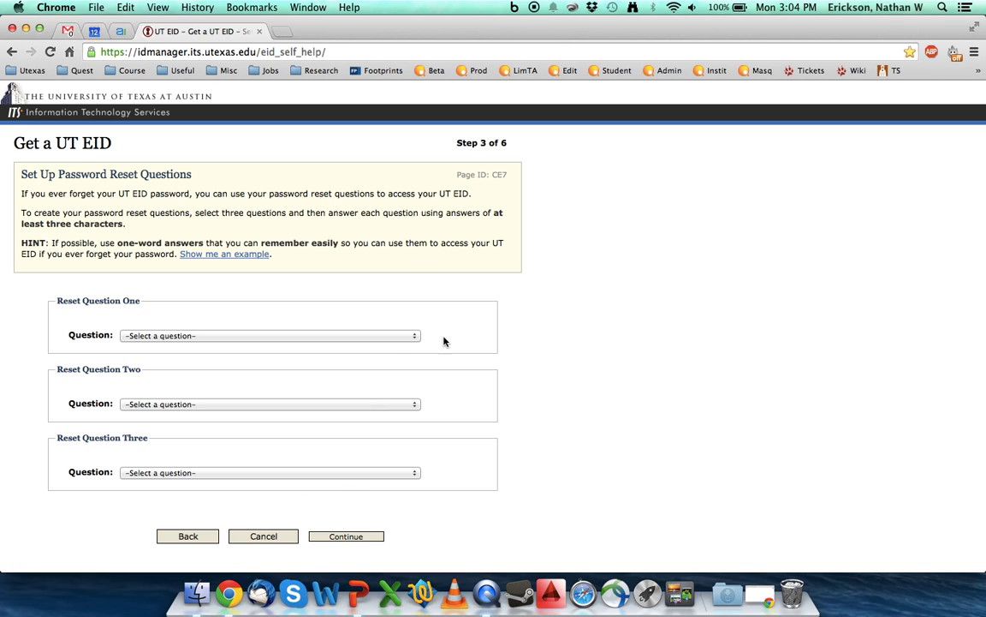
Set Reset Question One to 'What was your first pet's name?' with an answer, then try continuing.
{"action": "left_click", "coordinate": [255, 335]}
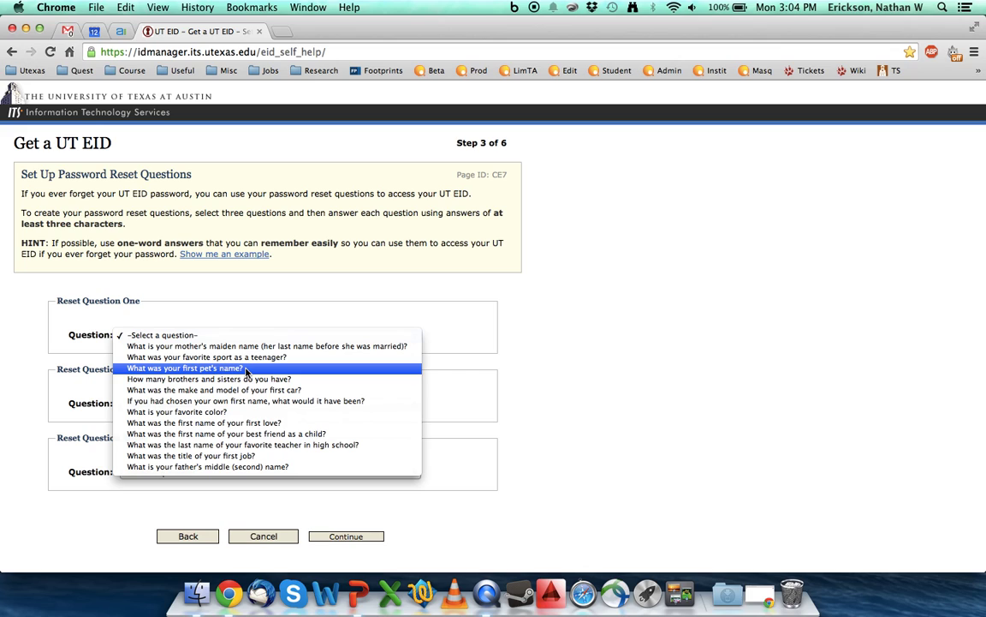
{"action": "left_click", "coordinate": [245, 368]}
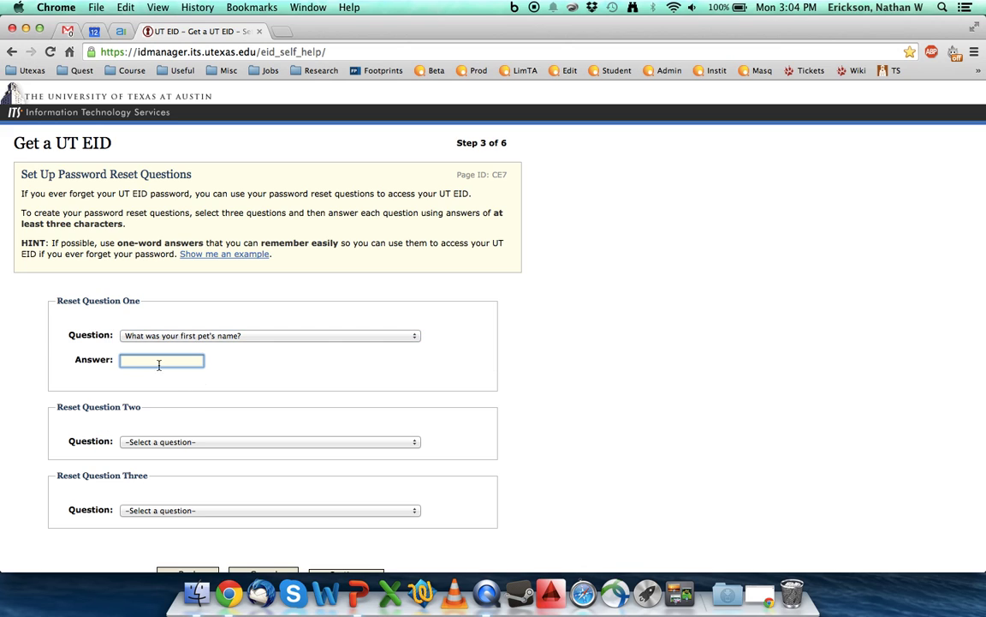
{"action": "type", "text": "fido"}
{"action": "scroll", "coordinate": [228, 410], "scroll_direction": "down", "scroll_amount": 2}
{"action": "scroll", "coordinate": [286, 309], "scroll_direction": "up", "scroll_amount": 1}
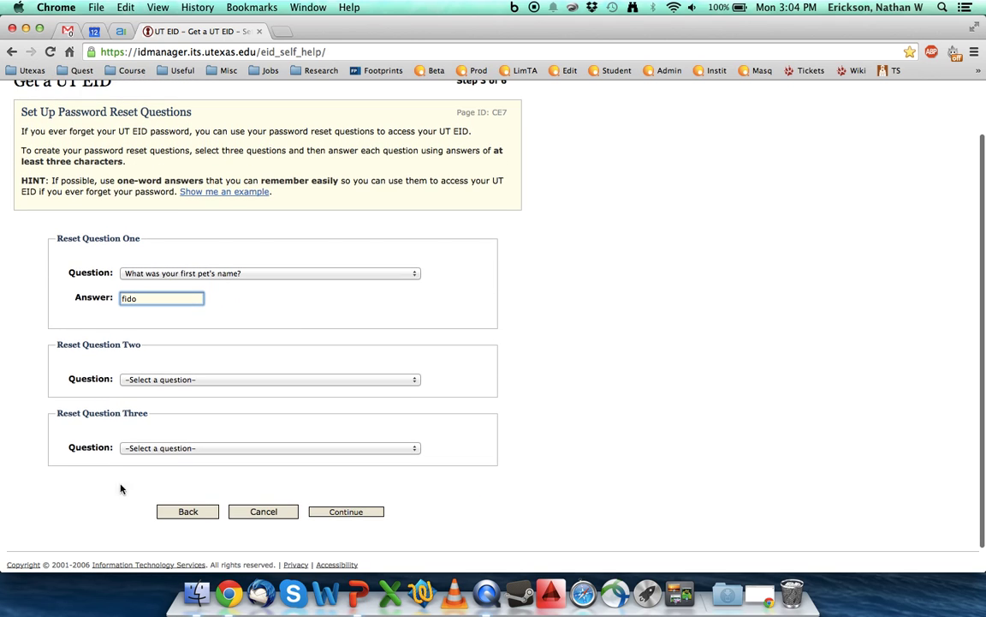
{"action": "left_click", "coordinate": [351, 511]}
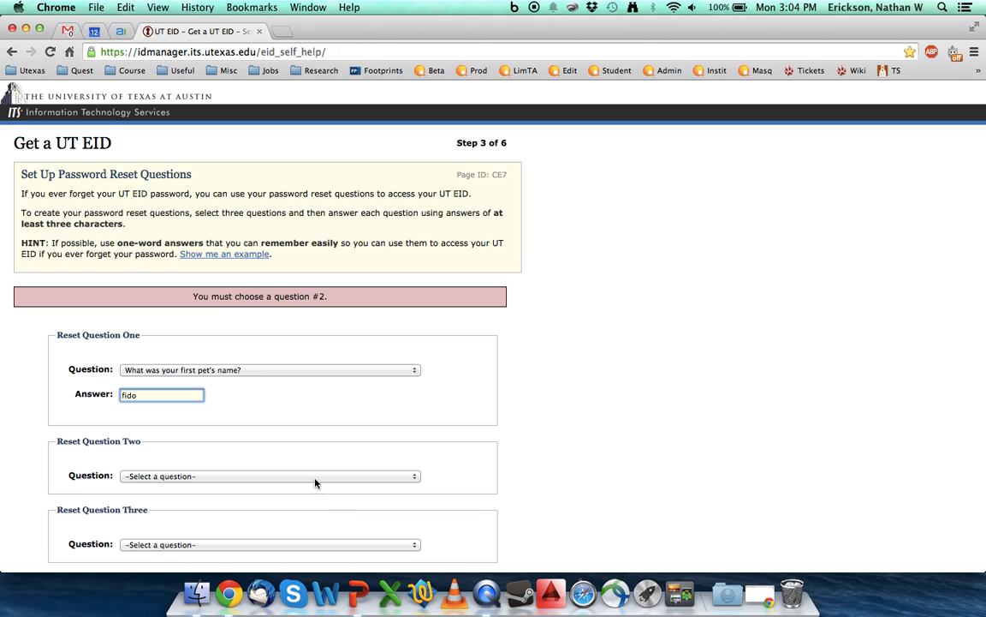
Set Reset Question Two to the mother's maiden name question and enter its answer.
{"action": "scroll", "coordinate": [315, 475], "scroll_direction": "down", "scroll_amount": 3}
{"action": "left_click", "coordinate": [227, 354]}
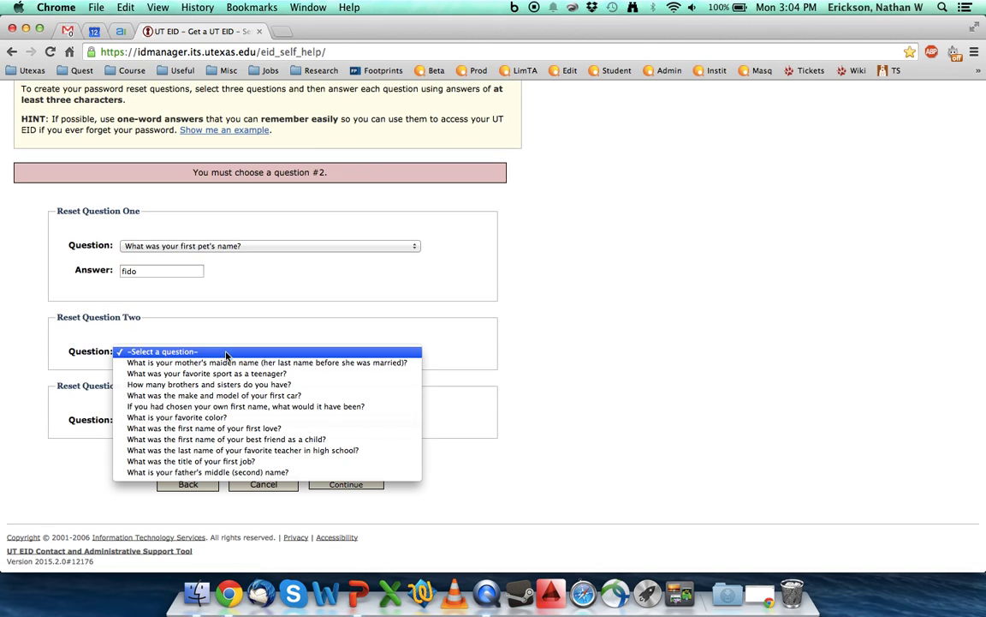
{"action": "left_click", "coordinate": [187, 362]}
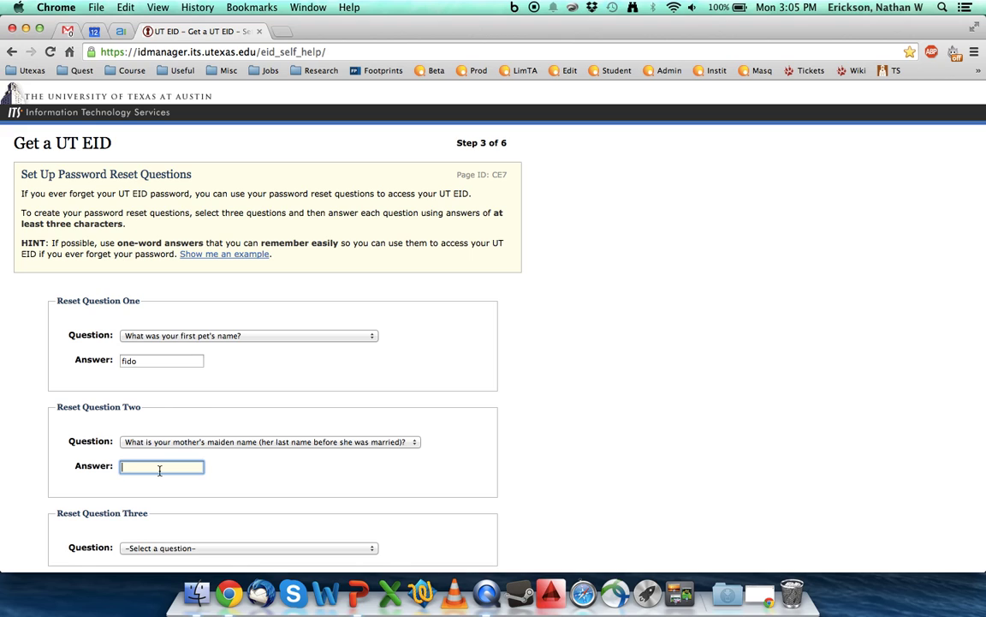
{"action": "type", "text": "Washington"}
Set Reset Question Three to the favorite sport question, pick an answer, and continue.
{"action": "scroll", "coordinate": [309, 486], "scroll_direction": "down", "scroll_amount": 3}
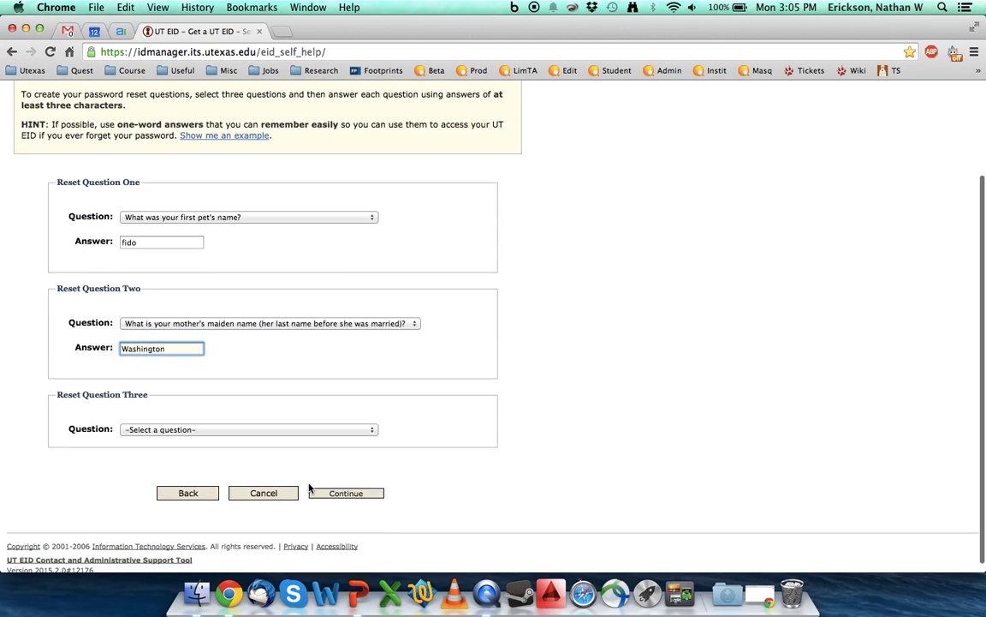
{"action": "left_click", "coordinate": [183, 420]}
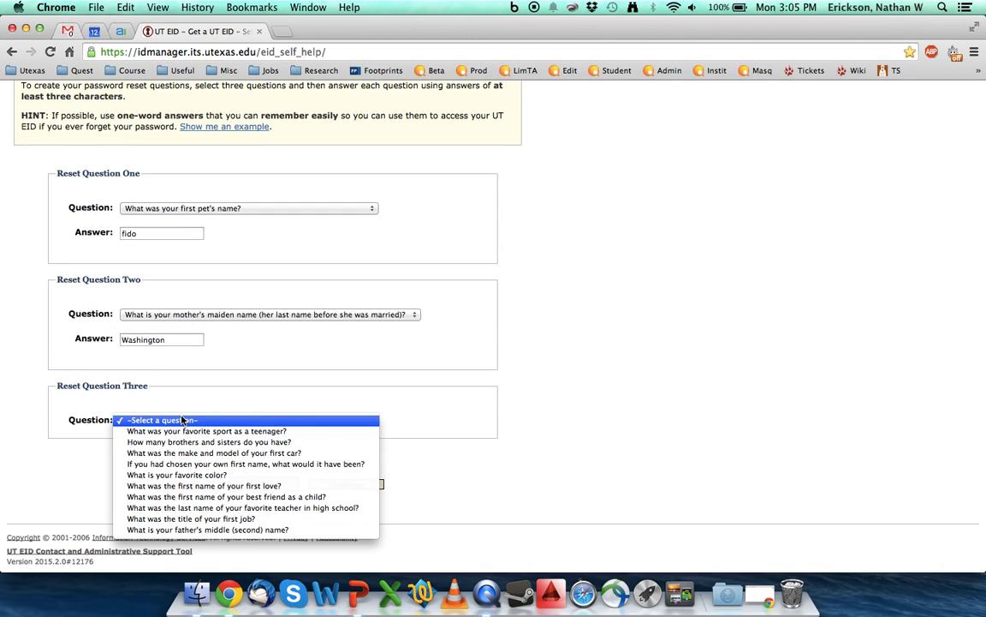
{"action": "left_click", "coordinate": [184, 431]}
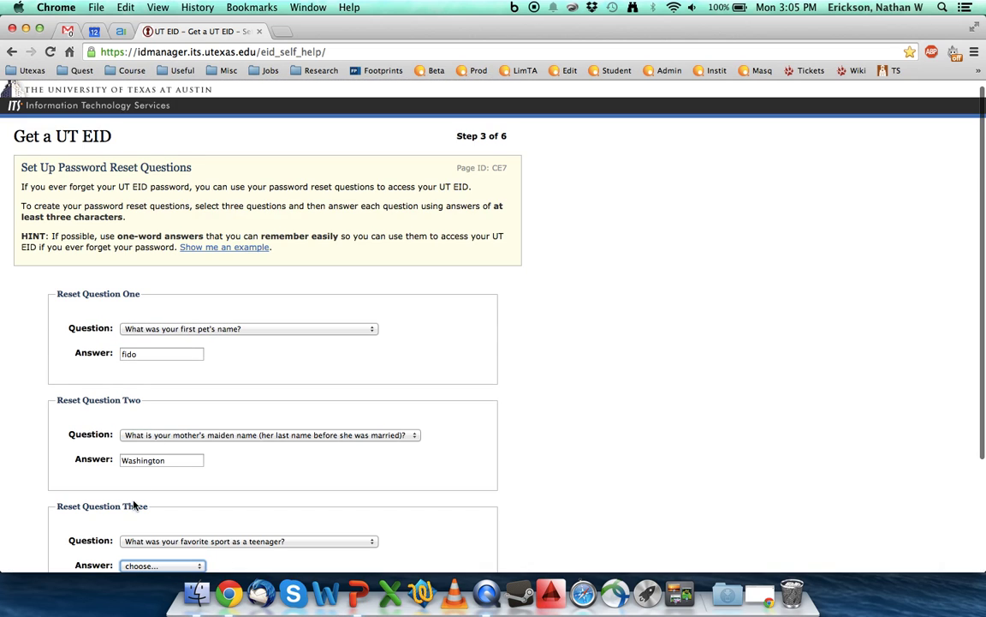
{"action": "scroll", "coordinate": [134, 505], "scroll_direction": "down", "scroll_amount": 3}
{"action": "left_click", "coordinate": [147, 422]}
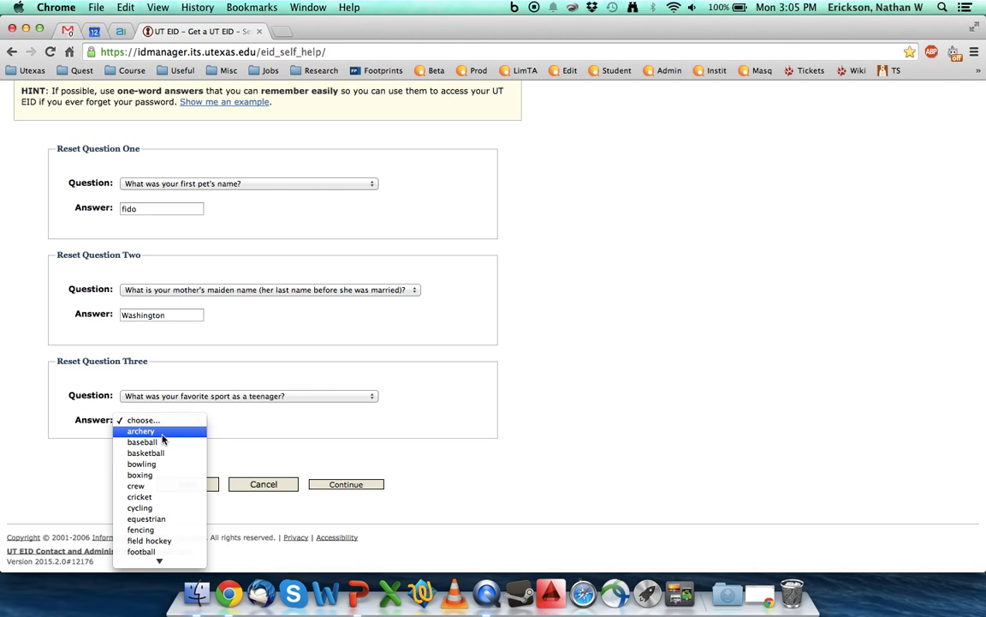
{"action": "left_click", "coordinate": [141, 430]}
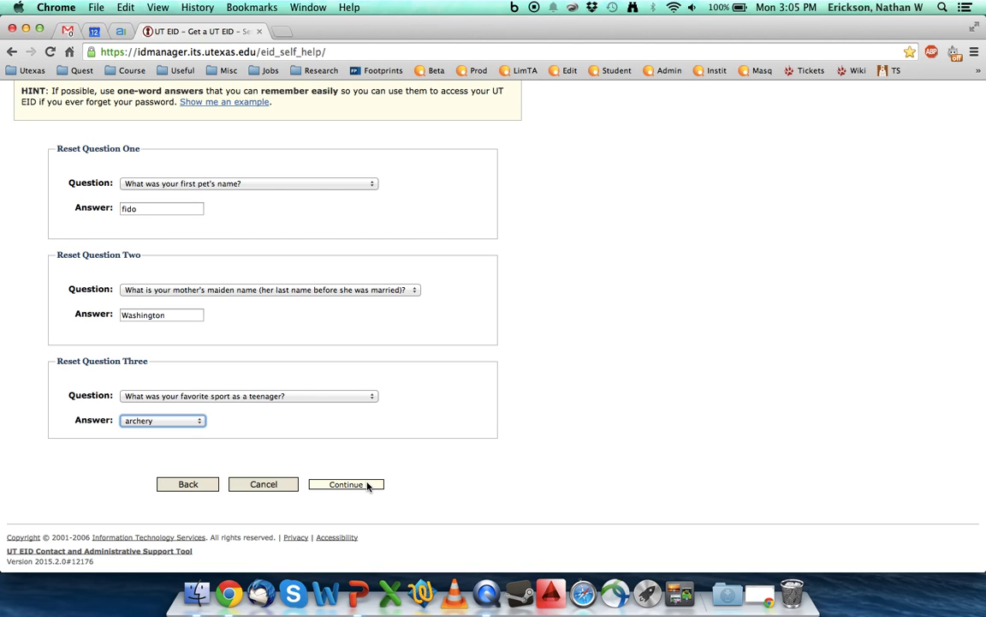
{"action": "left_click", "coordinate": [368, 486]}
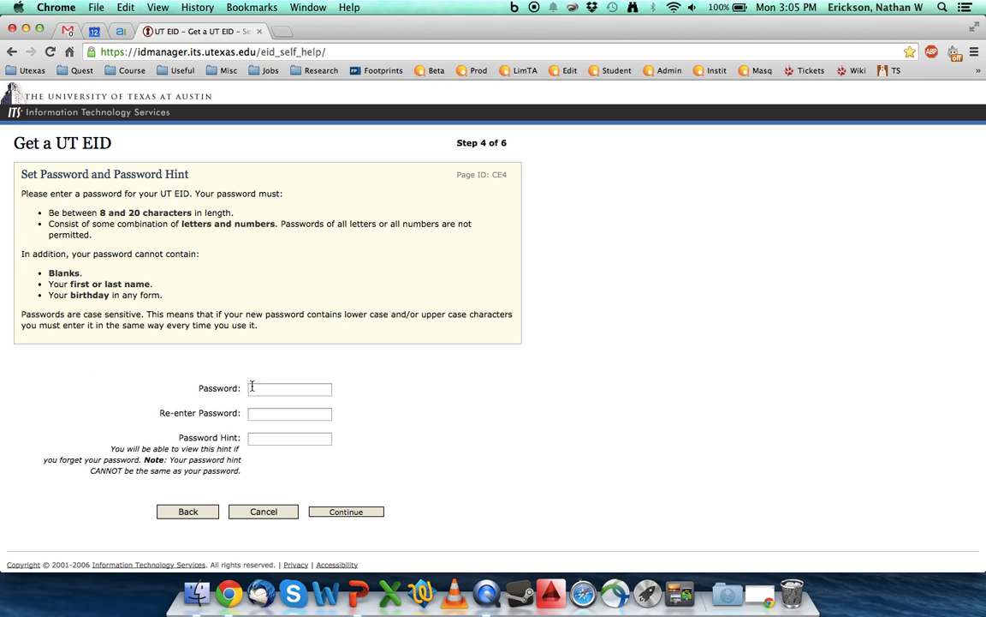
{"action": "left_click", "coordinate": [252, 388]}
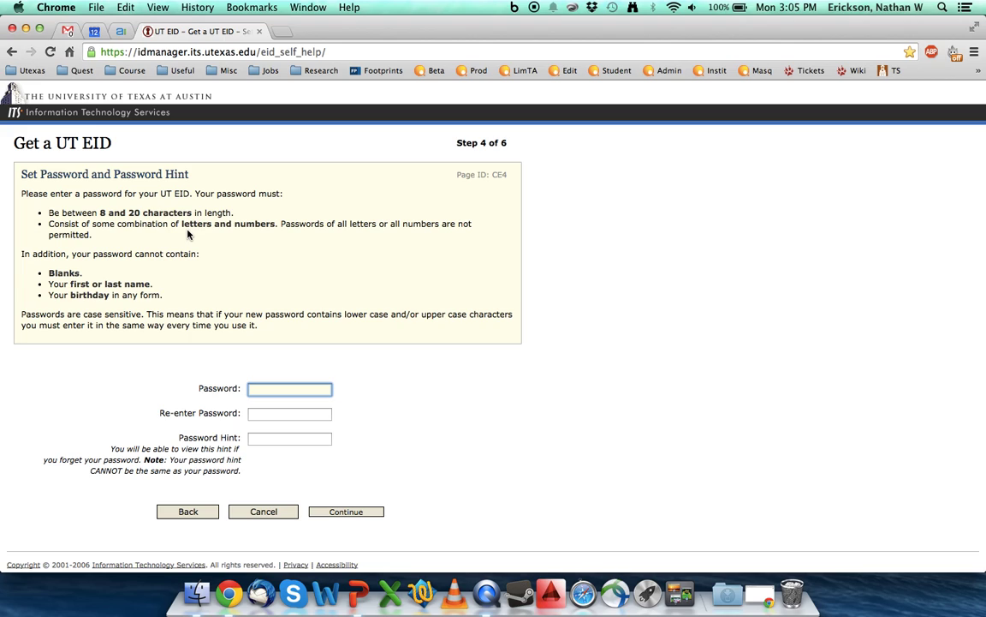
Enter and confirm the new password, add a password hint, and continue.
{"action": "type", "text": "•••••••"}
{"action": "key", "text": "BackSpace"}
{"action": "key", "text": "BackSpace"}
{"action": "key", "text": "BackSpace"}
{"action": "key", "text": "BackSpace"}
{"action": "key", "text": "BackSpace"}
{"action": "key", "text": "BackSpace"}
{"action": "type", "text": "••••••••"}
{"action": "key", "text": "Tab"}
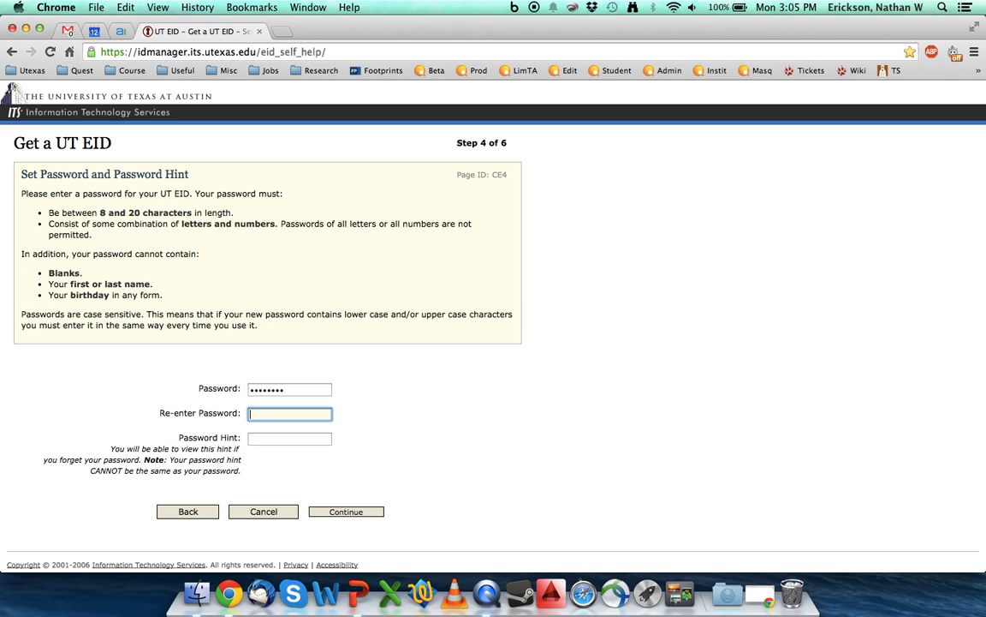
{"action": "type", "text": "••••••••"}
{"action": "left_click", "coordinate": [262, 435]}
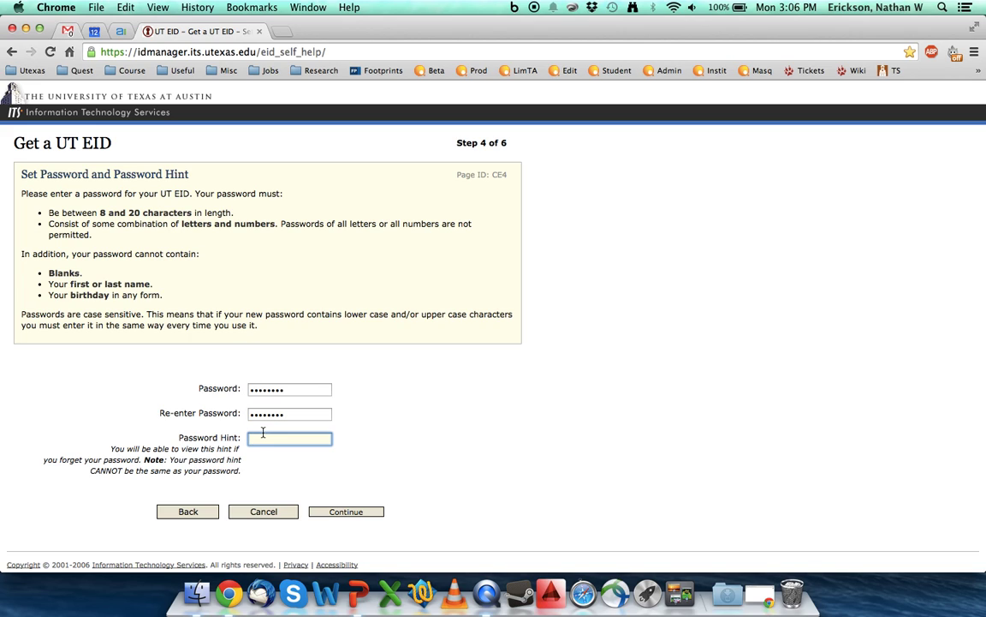
{"action": "type", "text": "default"}
{"action": "left_click", "coordinate": [346, 511]}
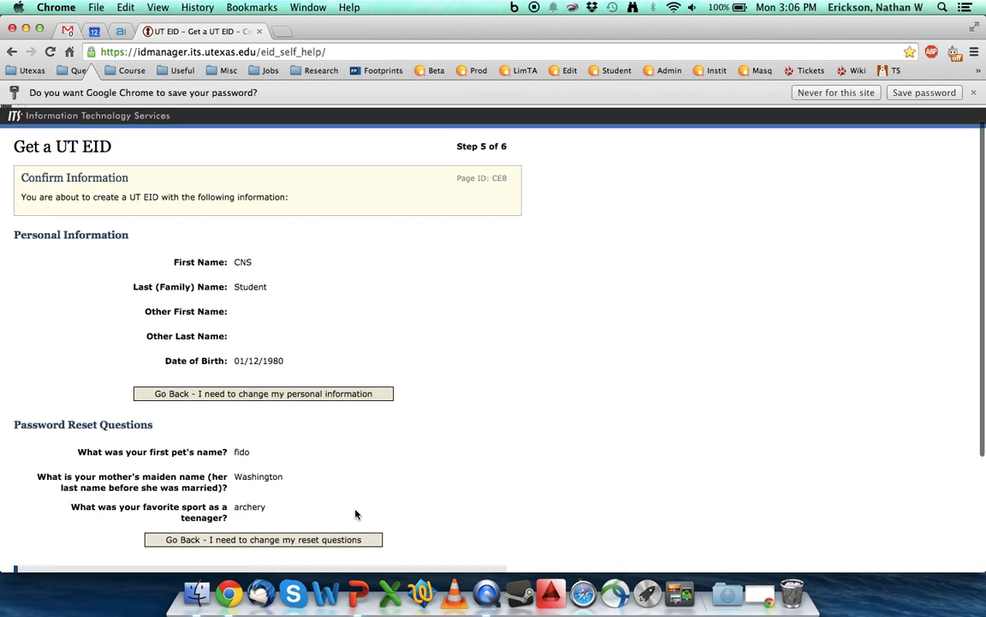
Review the Confirm Information summary and choose Create My UT EID.
{"action": "scroll", "coordinate": [356, 514], "scroll_direction": "down", "scroll_amount": 4}
{"action": "scroll", "coordinate": [356, 514], "scroll_direction": "up", "scroll_amount": 4}
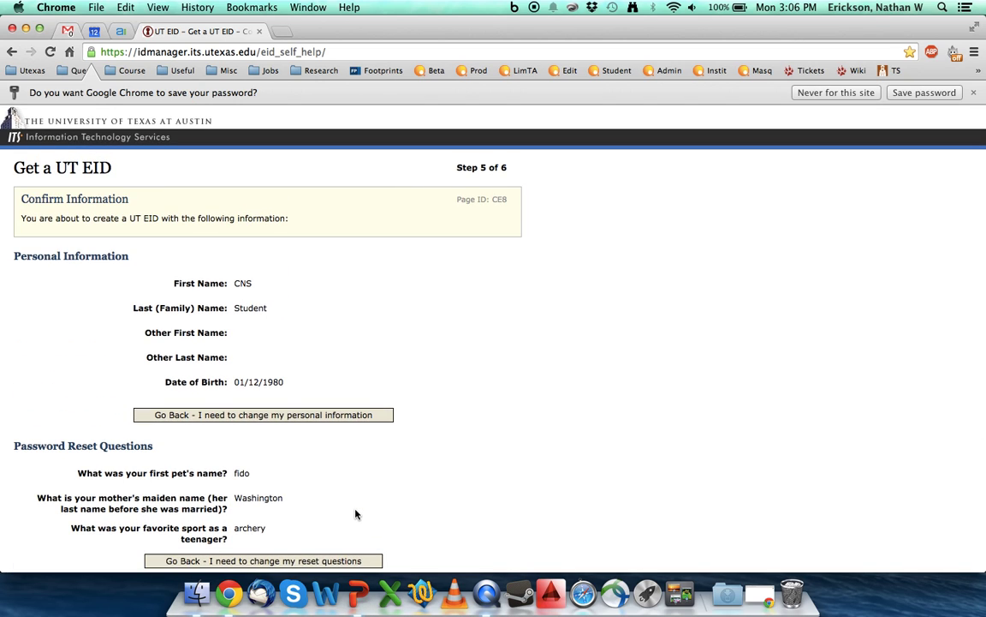
{"action": "scroll", "coordinate": [357, 514], "scroll_direction": "down", "scroll_amount": 1}
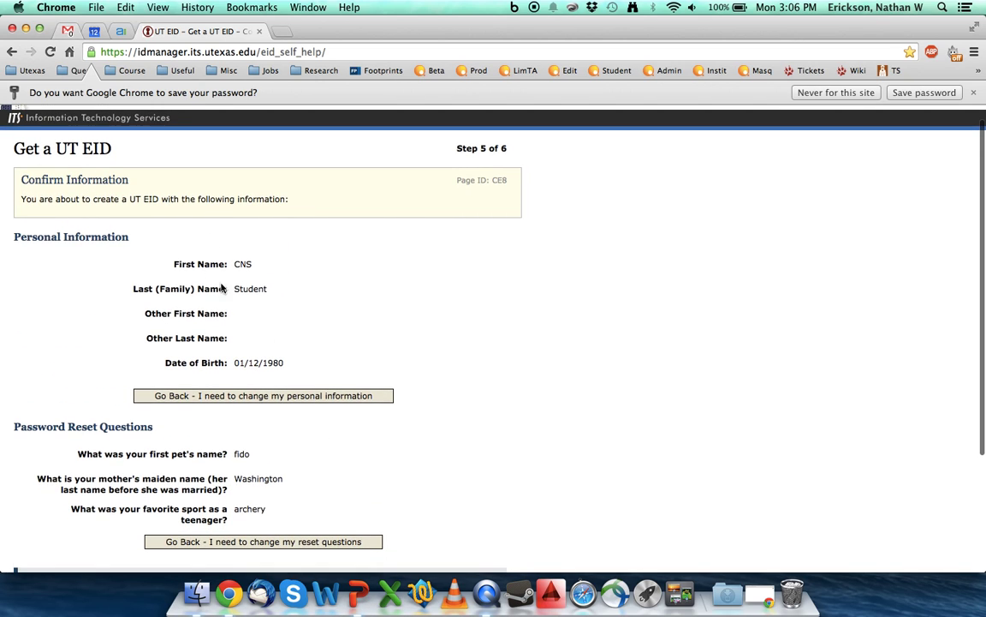
{"action": "scroll", "coordinate": [214, 287], "scroll_direction": "down", "scroll_amount": 3}
{"action": "scroll", "coordinate": [231, 314], "scroll_direction": "down", "scroll_amount": 3}
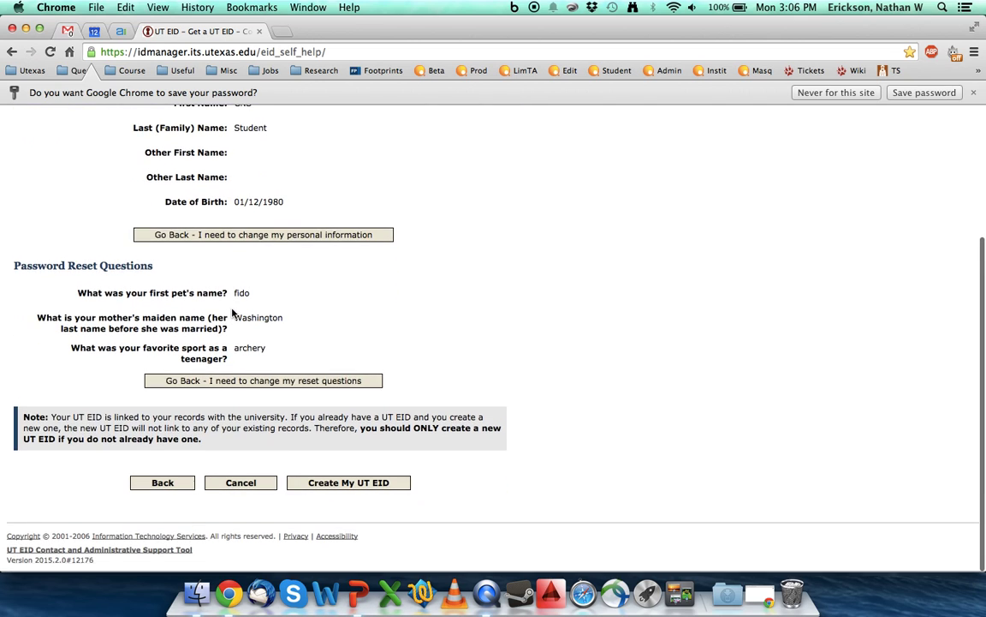
{"action": "left_click", "coordinate": [331, 485]}
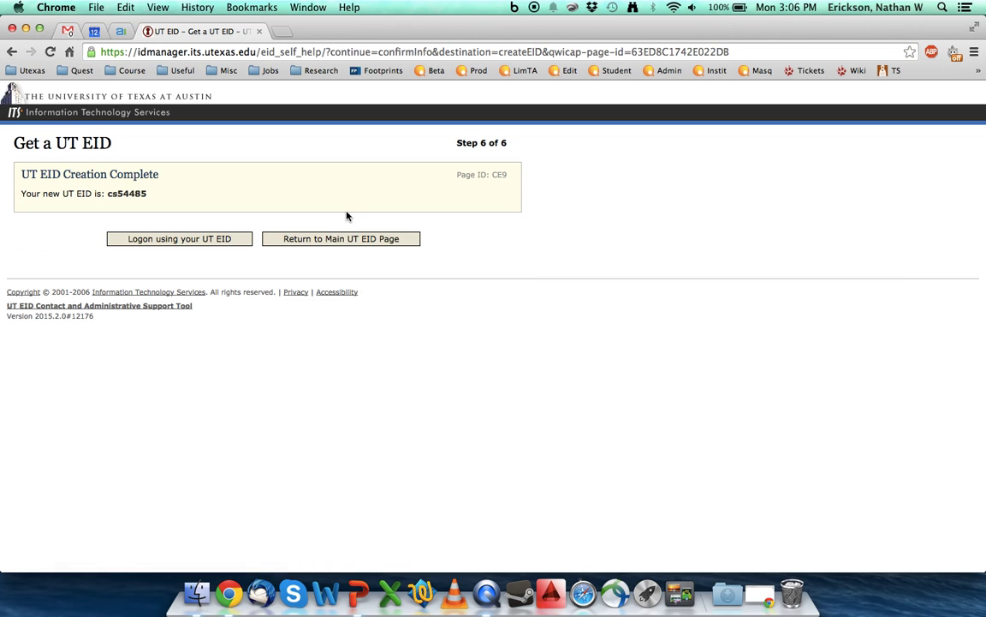
Select the newly issued UT EID on the Creation Complete page.
{"action": "double_click", "coordinate": [127, 194]}
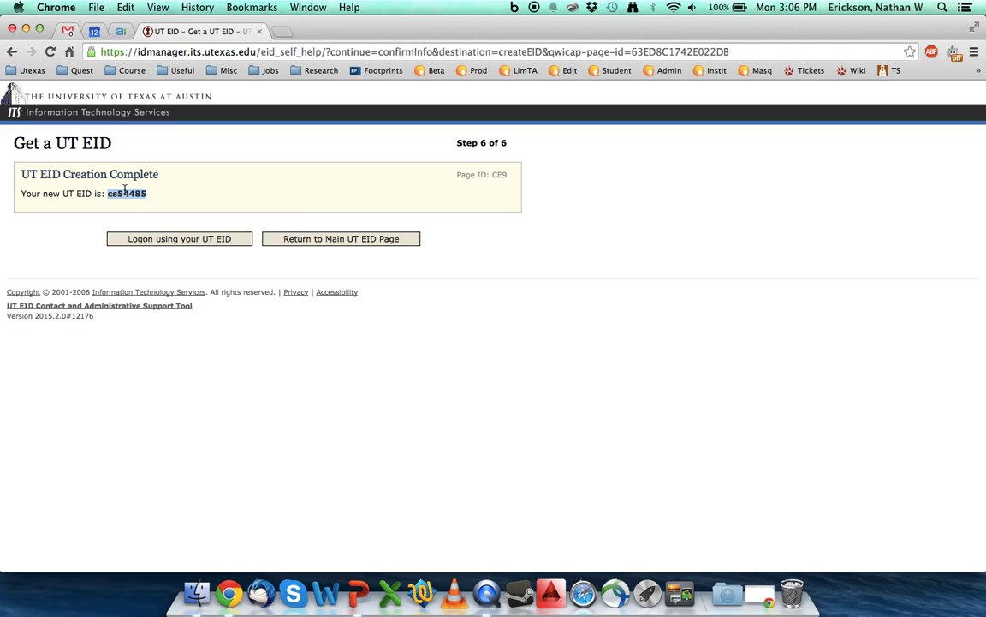